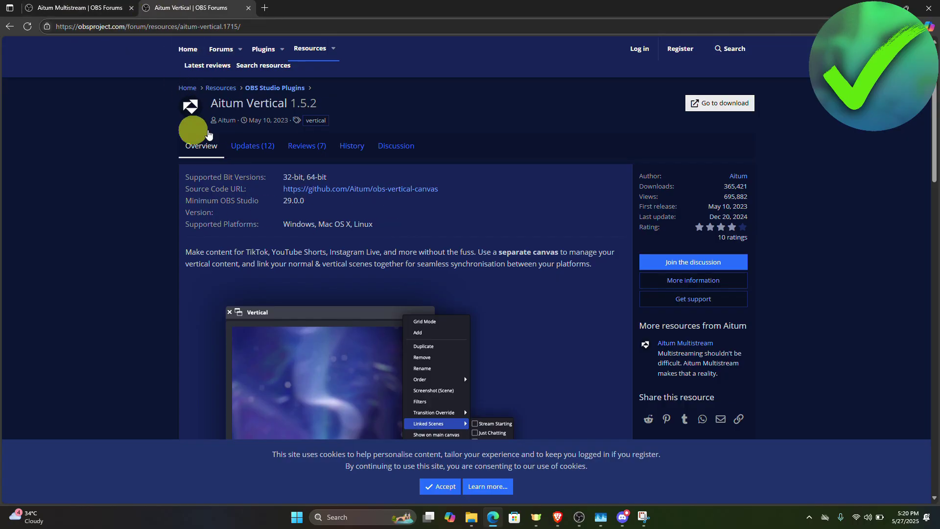
Download the Aitum Multistream and Aitum Vertical Windows installers from their plugin pages.
{"action": "left_click", "coordinate": [78, 7]}
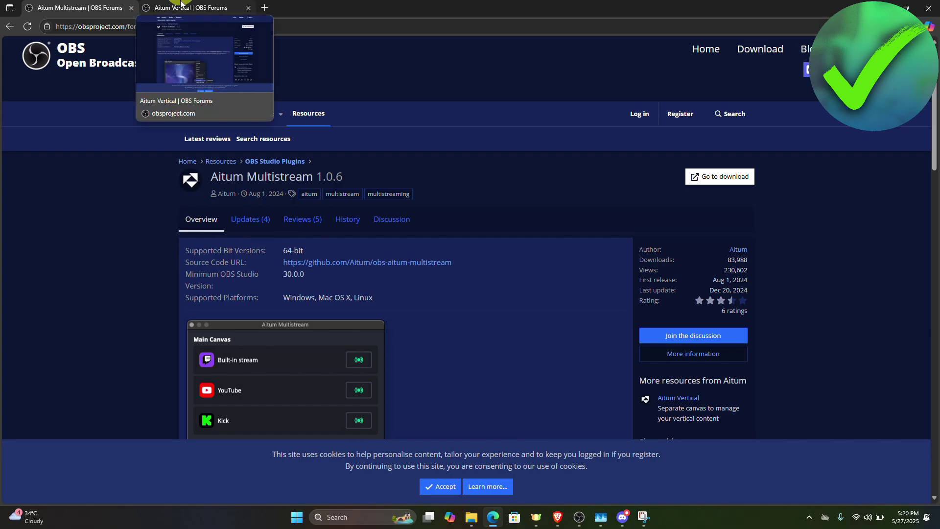
{"action": "left_click", "coordinate": [710, 180]}
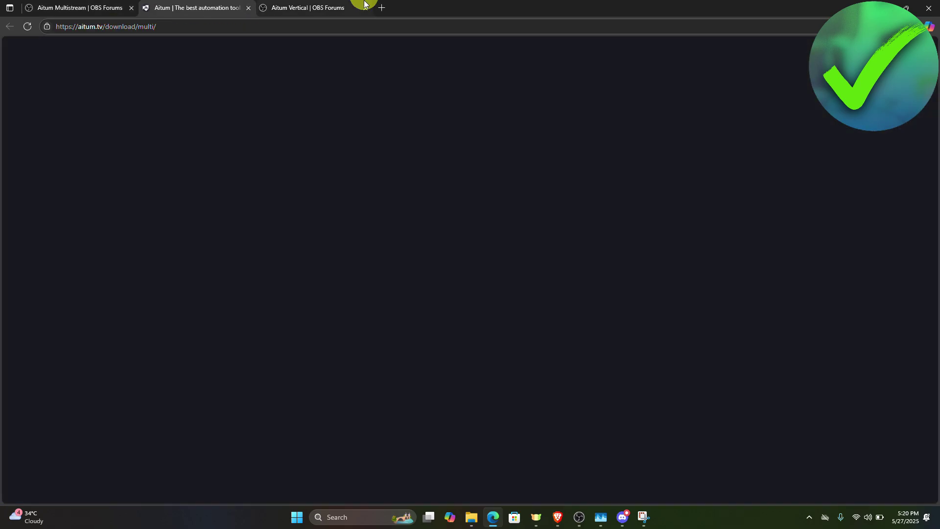
{"action": "left_click", "coordinate": [364, 5]}
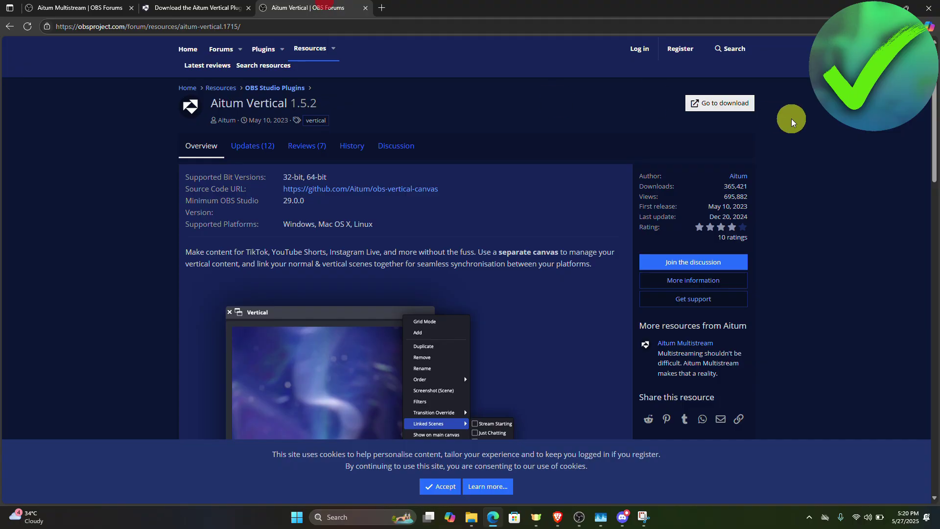
{"action": "left_click", "coordinate": [730, 103]}
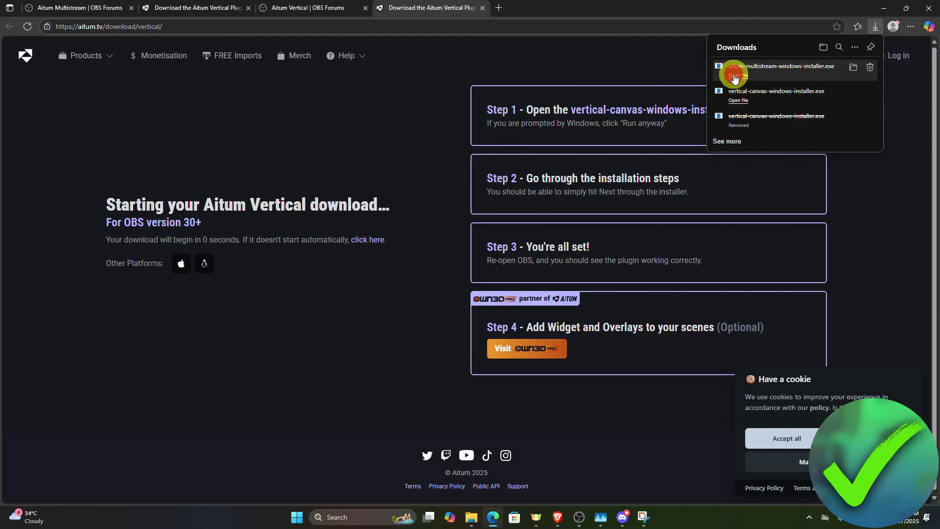
Install aitum-multistream 1.0.7 into the default obs-studio program folder.
{"action": "left_click", "coordinate": [737, 76]}
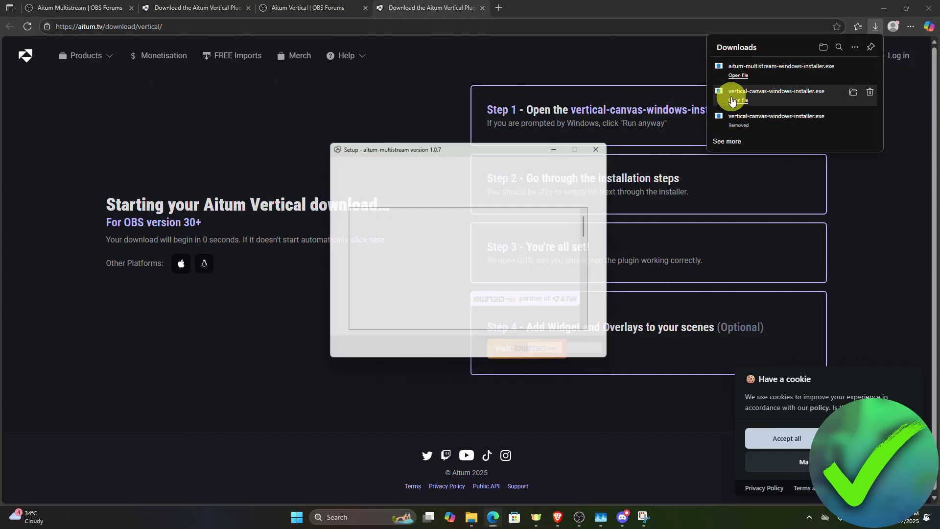
{"action": "left_click", "coordinate": [550, 354]}
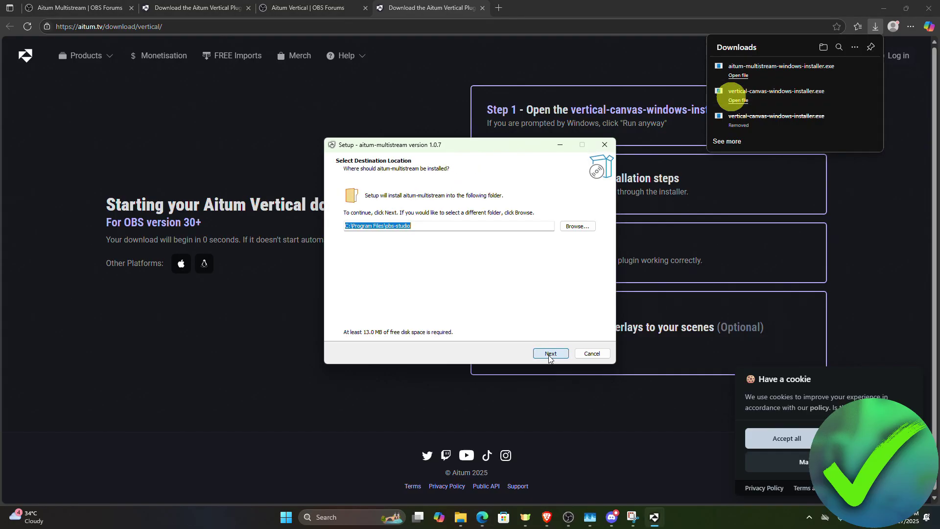
{"action": "left_click", "coordinate": [550, 354]}
{"action": "left_click", "coordinate": [551, 353]}
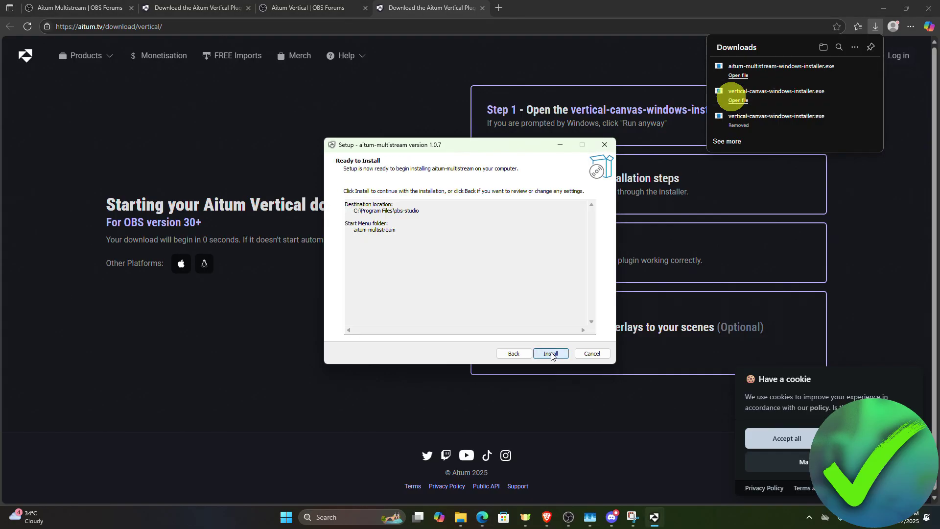
{"action": "left_click", "coordinate": [551, 354]}
{"action": "left_click", "coordinate": [550, 354]}
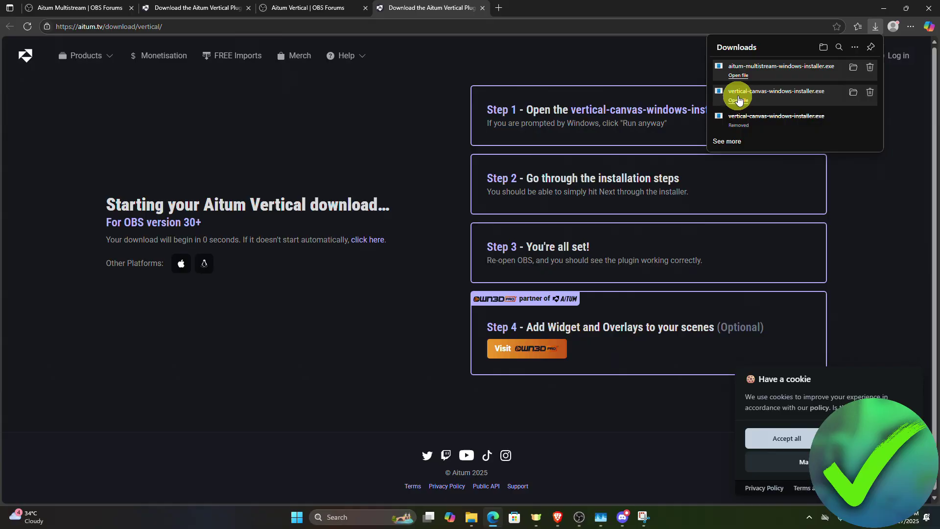
Install vertical-canvas 1.5.2 into the default obs-studio program folder.
{"action": "left_click", "coordinate": [739, 100]}
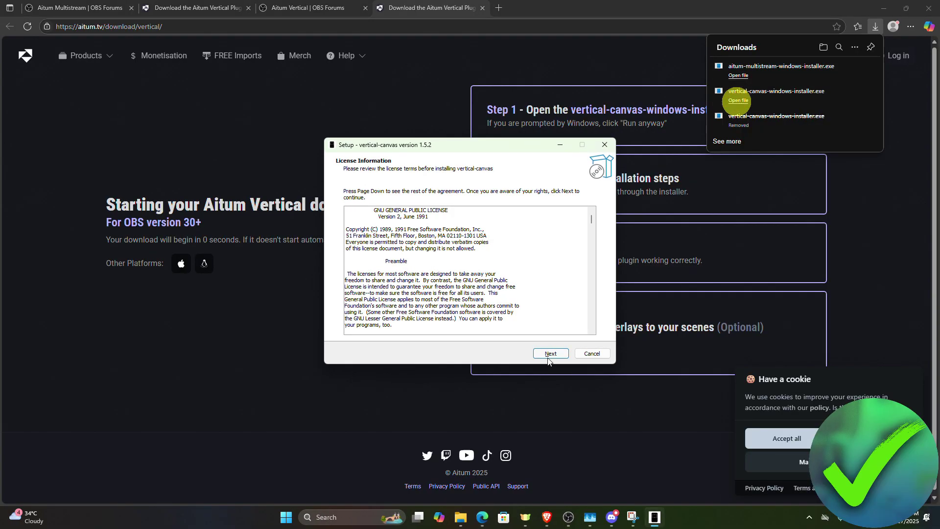
{"action": "left_click", "coordinate": [550, 354]}
{"action": "left_click", "coordinate": [551, 354]}
{"action": "left_click", "coordinate": [553, 353]}
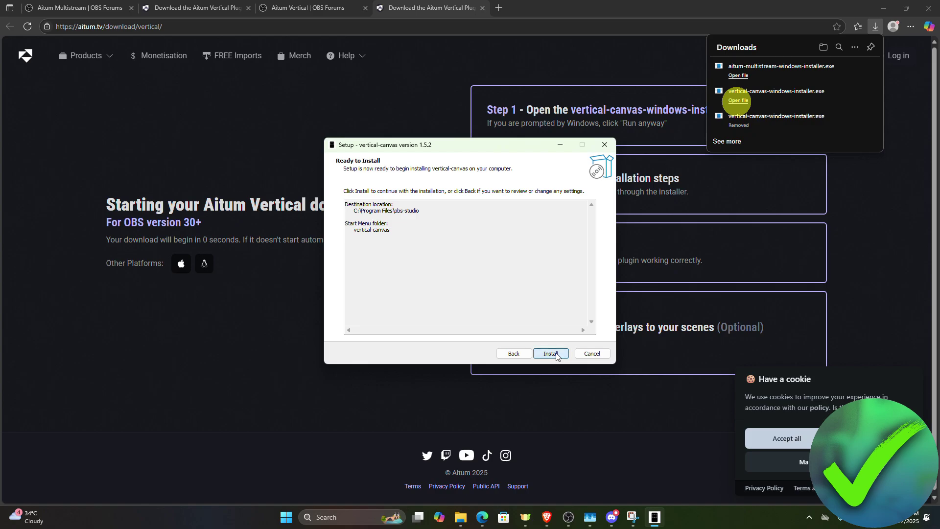
{"action": "left_click", "coordinate": [556, 353]}
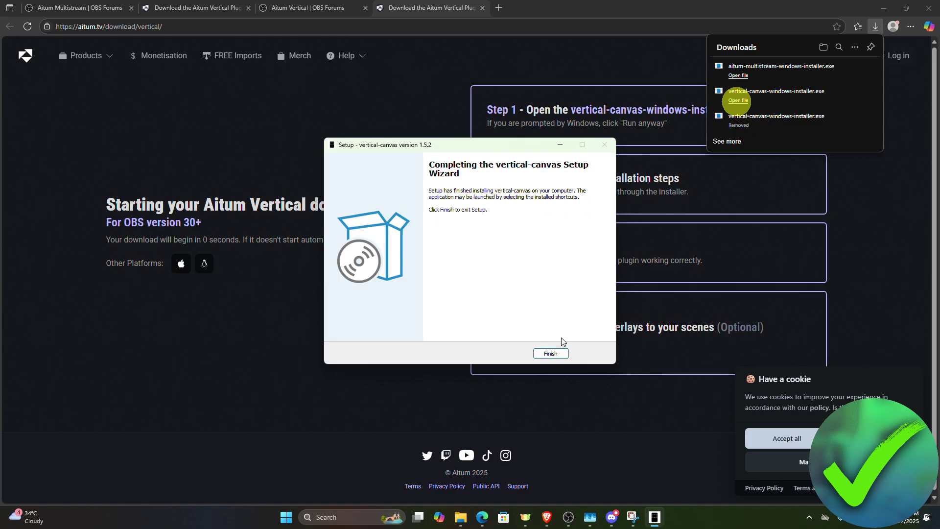
{"action": "left_click", "coordinate": [551, 354]}
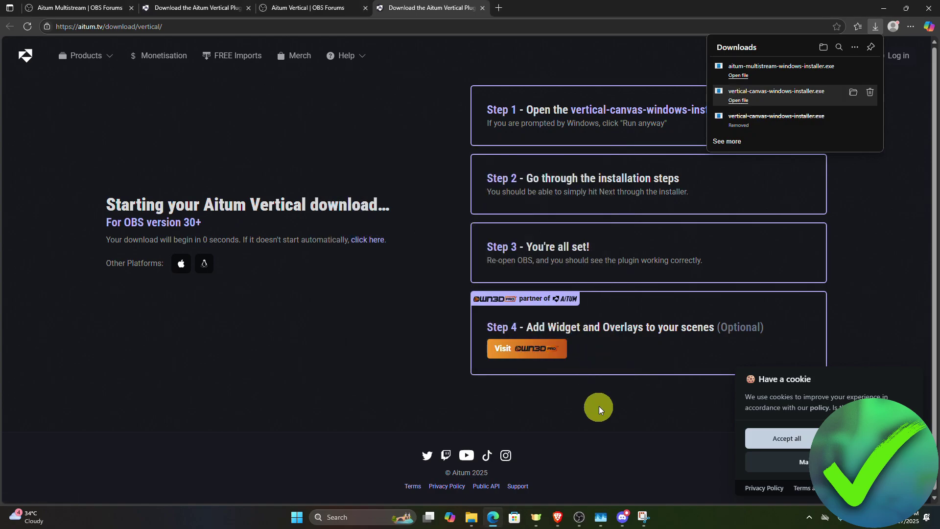
Close OBS Studio and relaunch it from Windows Search with 'obs'.
{"action": "left_click", "coordinate": [579, 517]}
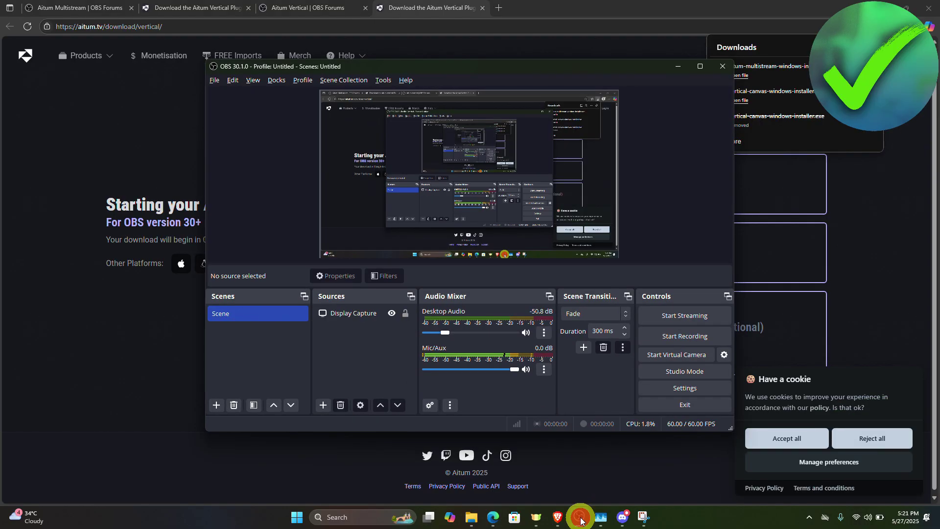
{"action": "left_click", "coordinate": [715, 66]}
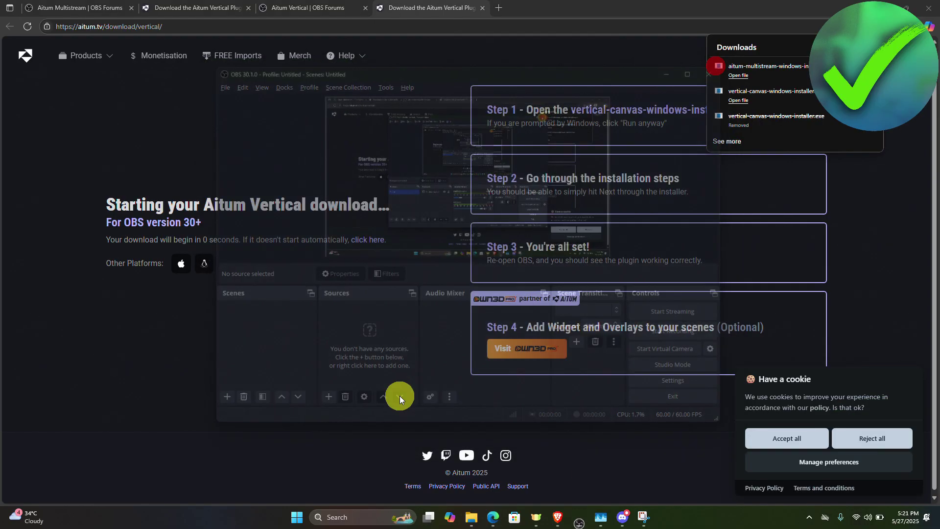
{"action": "left_click", "coordinate": [368, 517]}
{"action": "type", "text": "obs"}
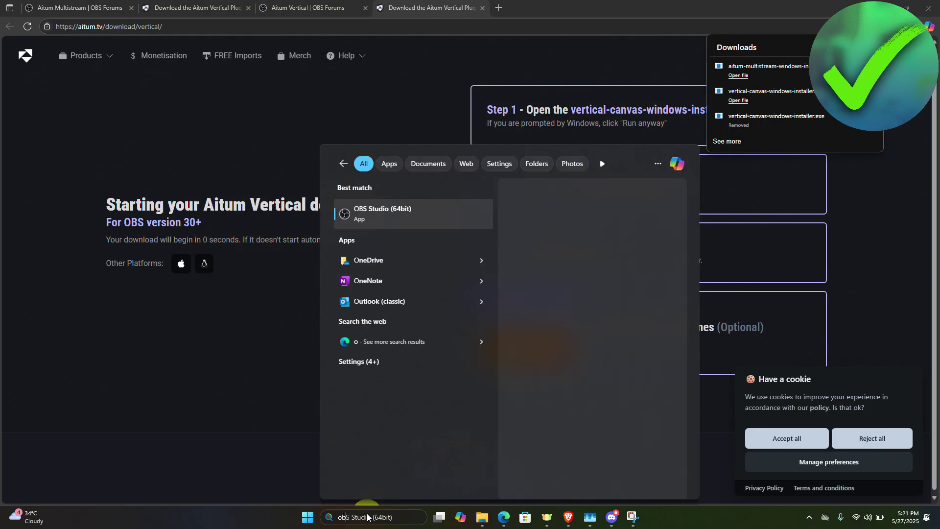
{"action": "key", "text": "Return"}
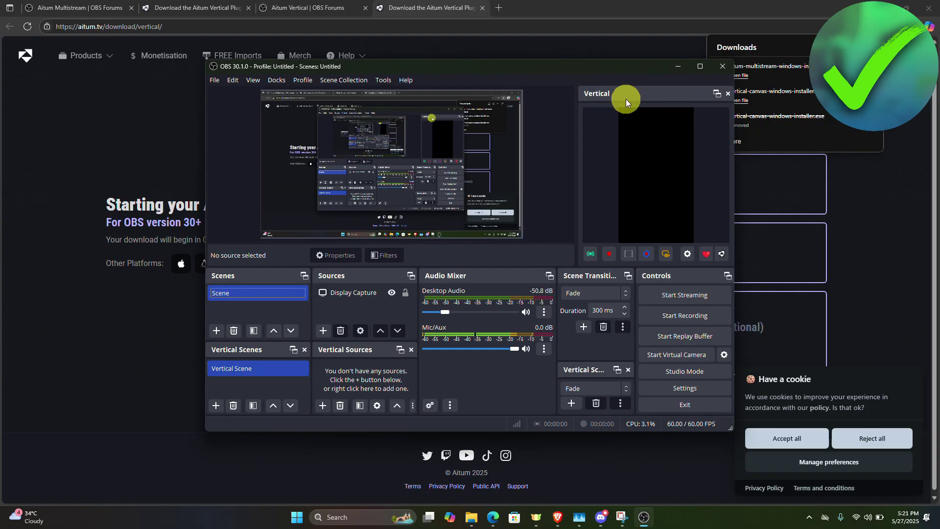
Maximize OBS and dock the Aitum Multistream panel along the left edge.
{"action": "left_click", "coordinate": [703, 65]}
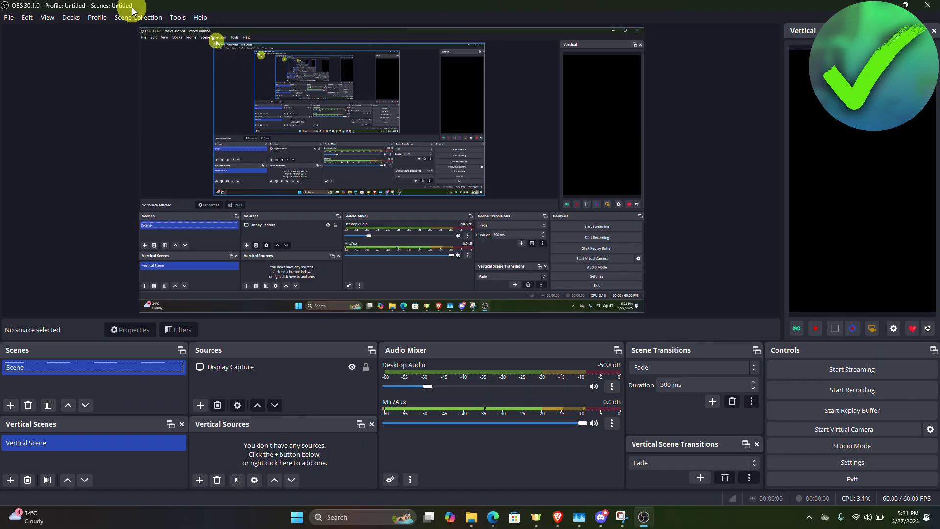
{"action": "left_click", "coordinate": [72, 18]}
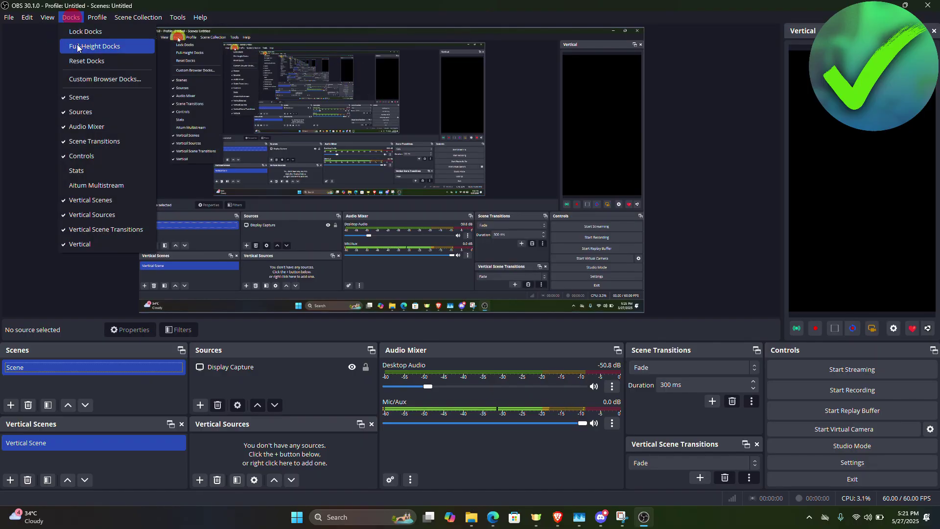
{"action": "left_click", "coordinate": [105, 189]}
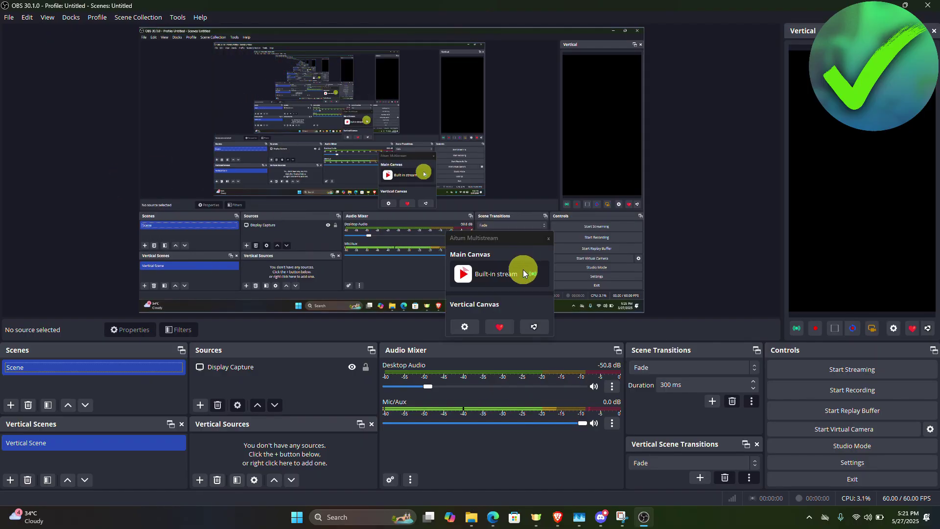
{"action": "left_click_drag", "start_coordinate": [498, 236], "coordinate": [29, 68]}
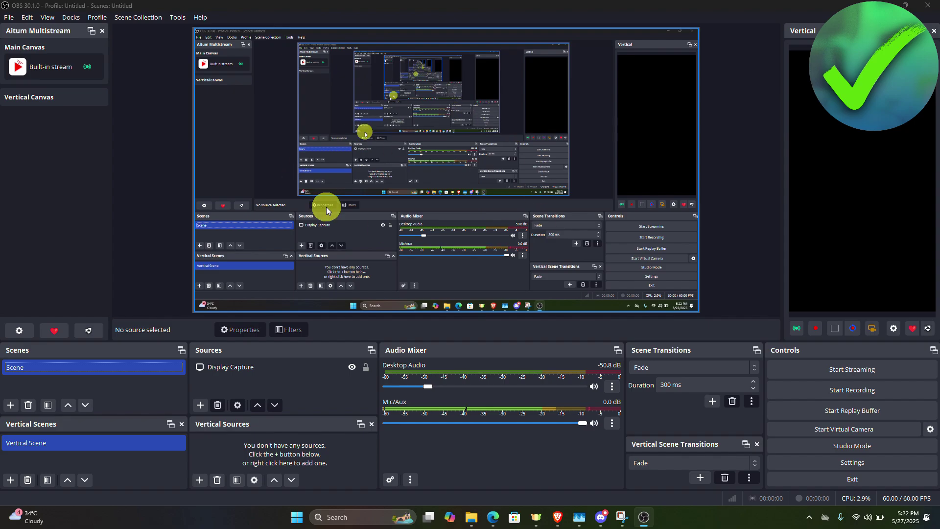
Start a new Twitch output named Twitch Output for the Main Canvas.
{"action": "left_click", "coordinate": [166, 78]}
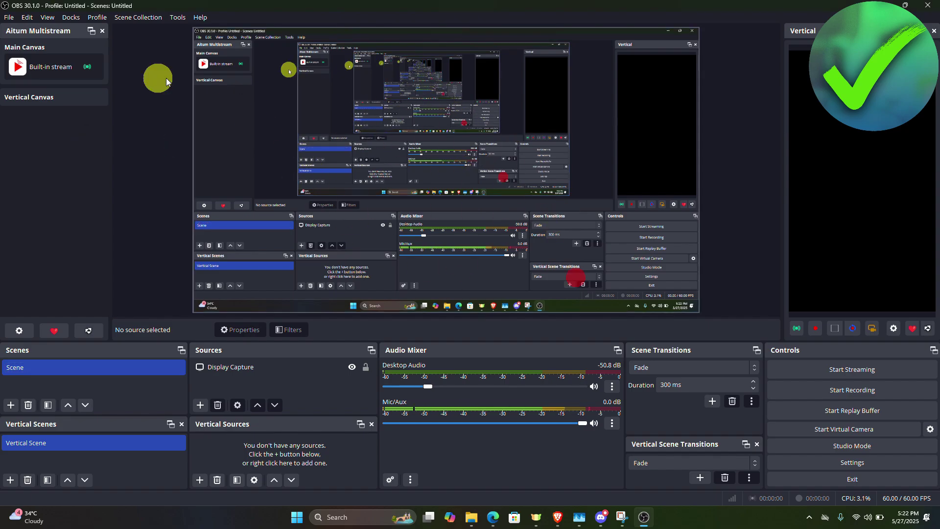
{"action": "left_click", "coordinate": [23, 327]}
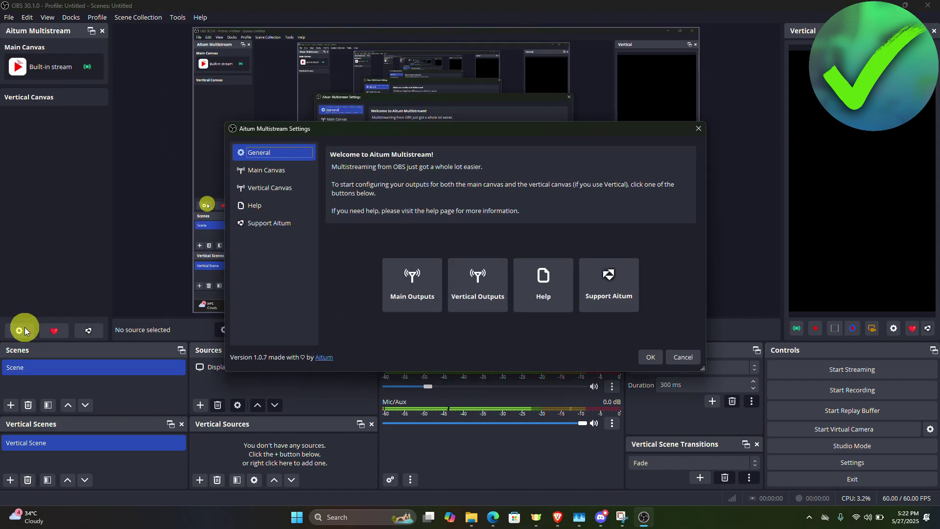
{"action": "left_click", "coordinate": [285, 173]}
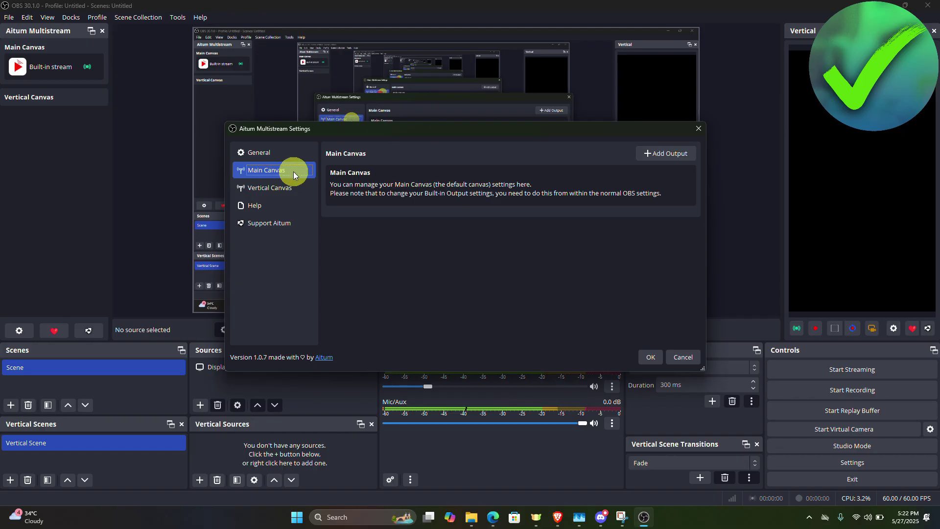
{"action": "left_click", "coordinate": [675, 153]}
{"action": "left_click", "coordinate": [392, 229]}
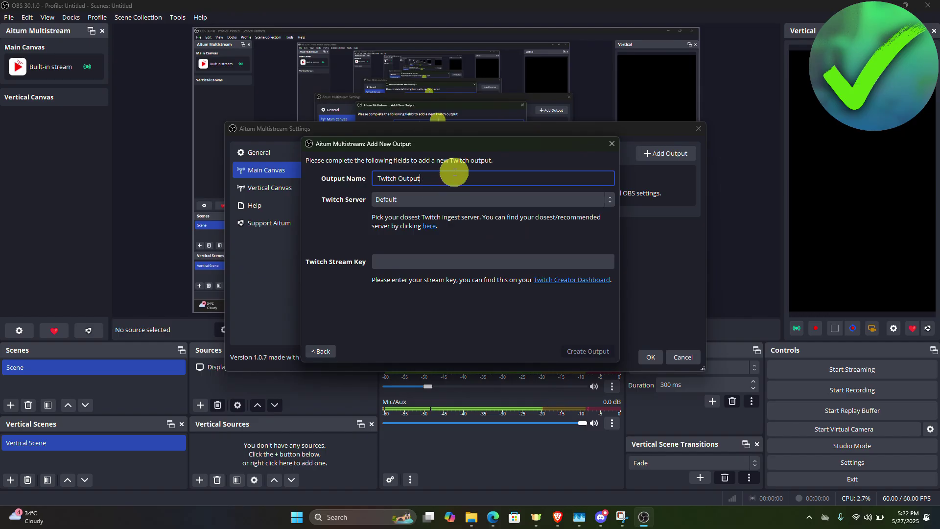
{"action": "left_click", "coordinate": [426, 261]}
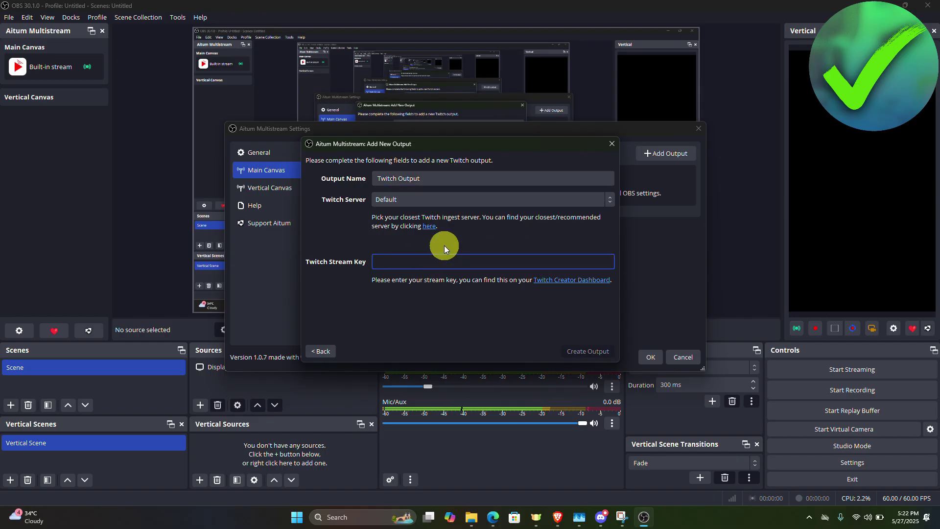
Copy the Twitch primary stream key from Creator Dashboard's Settings > Stream page.
{"action": "left_click", "coordinate": [557, 517]}
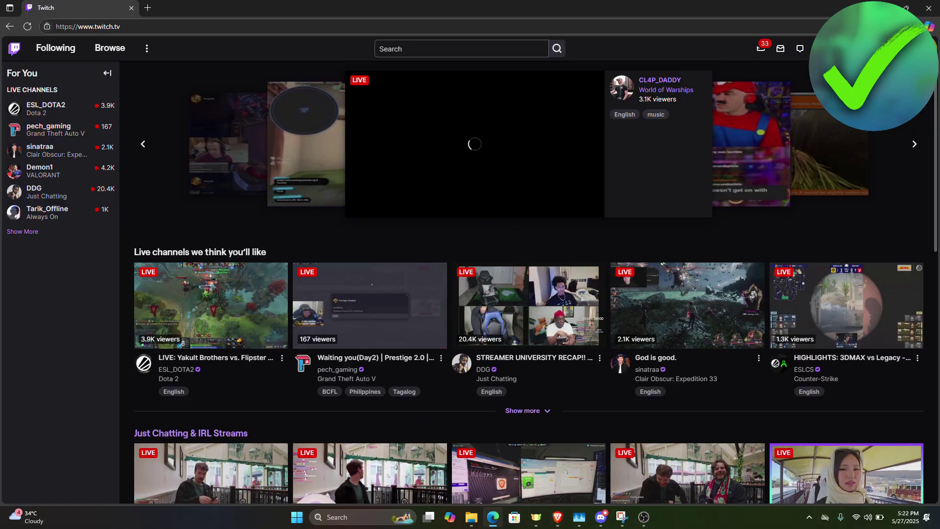
{"action": "left_click", "coordinate": [927, 48]}
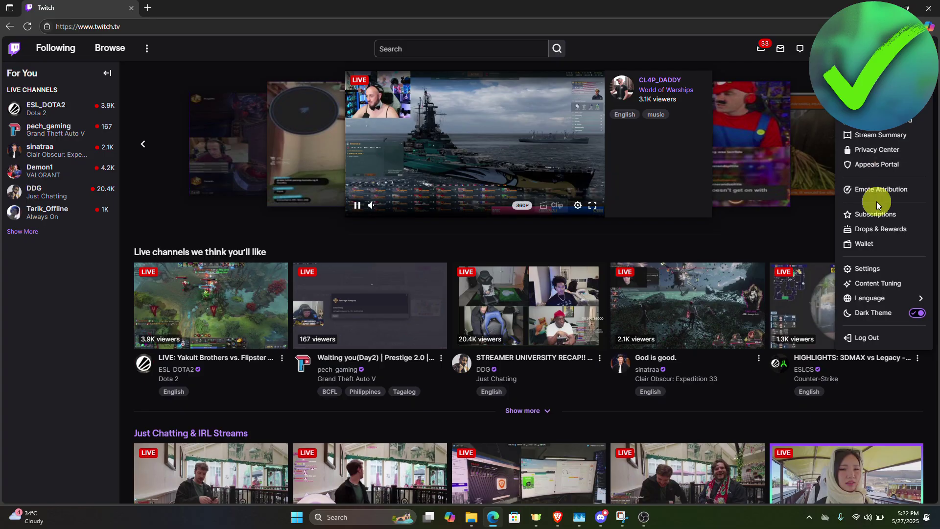
{"action": "left_click", "coordinate": [883, 140]}
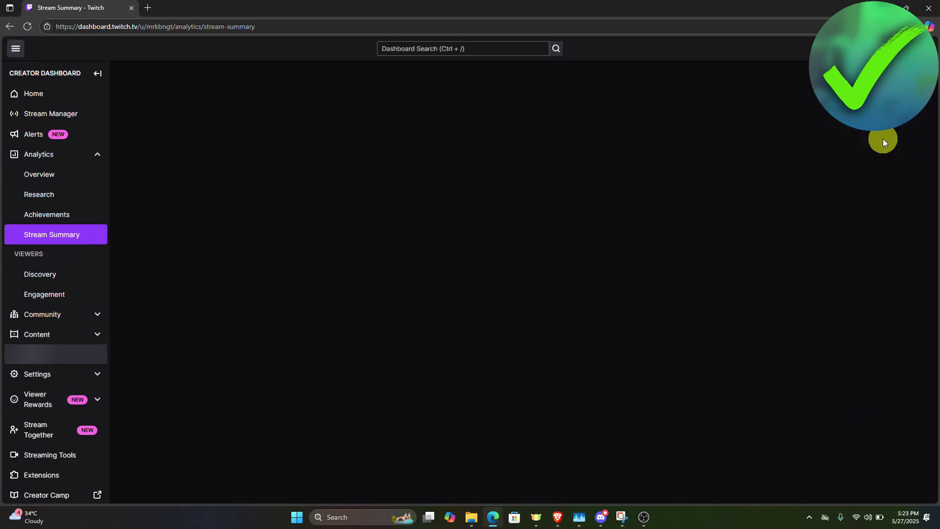
{"action": "left_click", "coordinate": [49, 426]}
{"action": "left_click", "coordinate": [81, 222]}
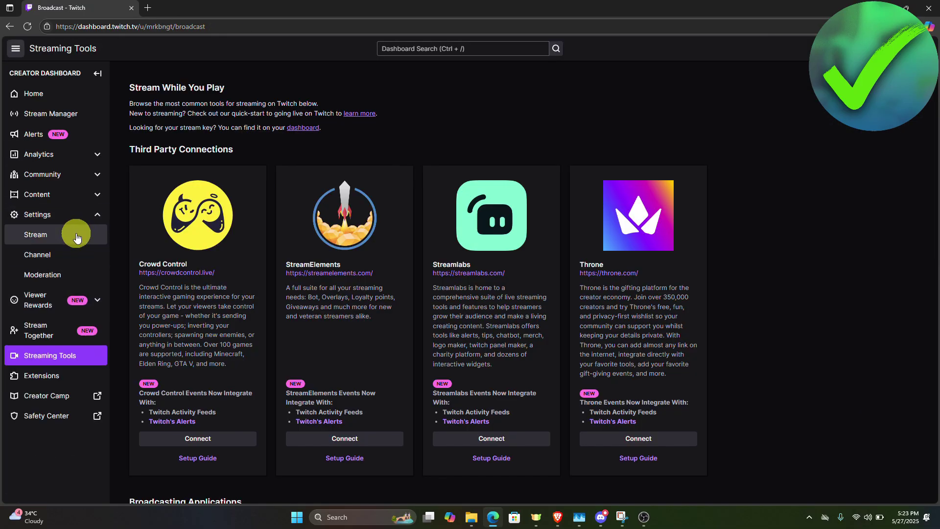
{"action": "left_click", "coordinate": [75, 236]}
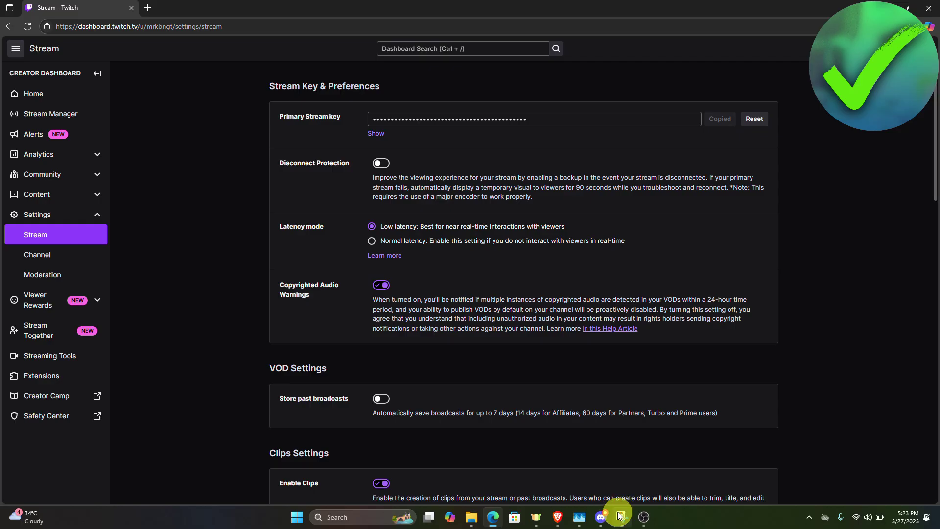
{"action": "left_click", "coordinate": [644, 517]}
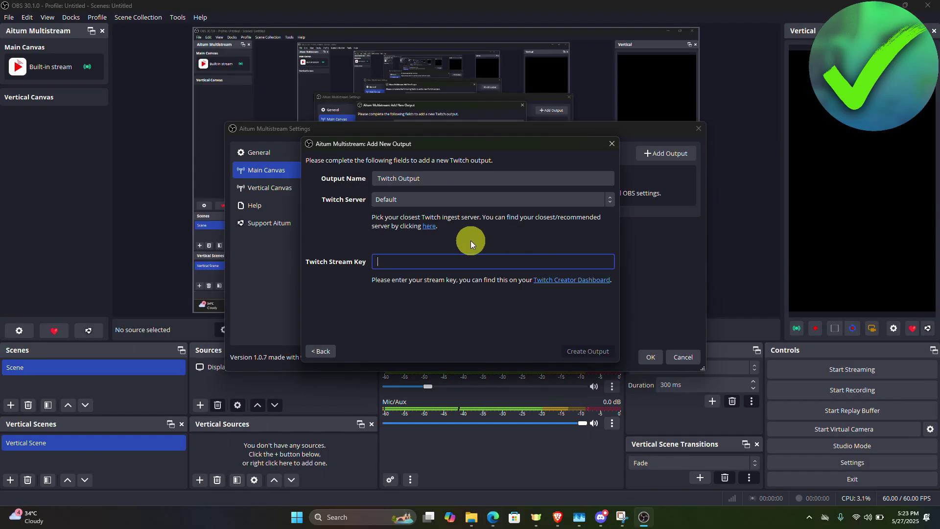
Paste the stream key, create the Twitch output, and close Aitum Multistream Settings.
{"action": "key", "text": "ctrl+v"}
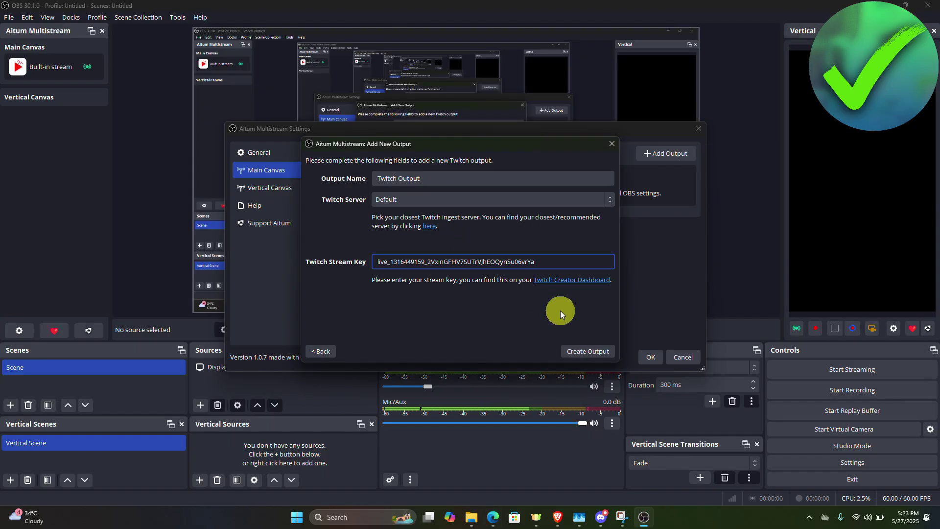
{"action": "left_click", "coordinate": [587, 355]}
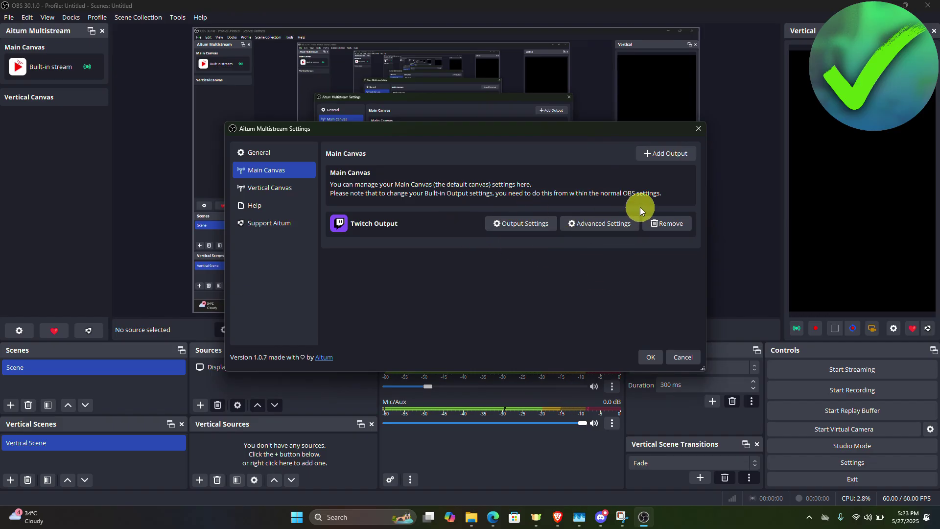
{"action": "left_click", "coordinate": [649, 357]}
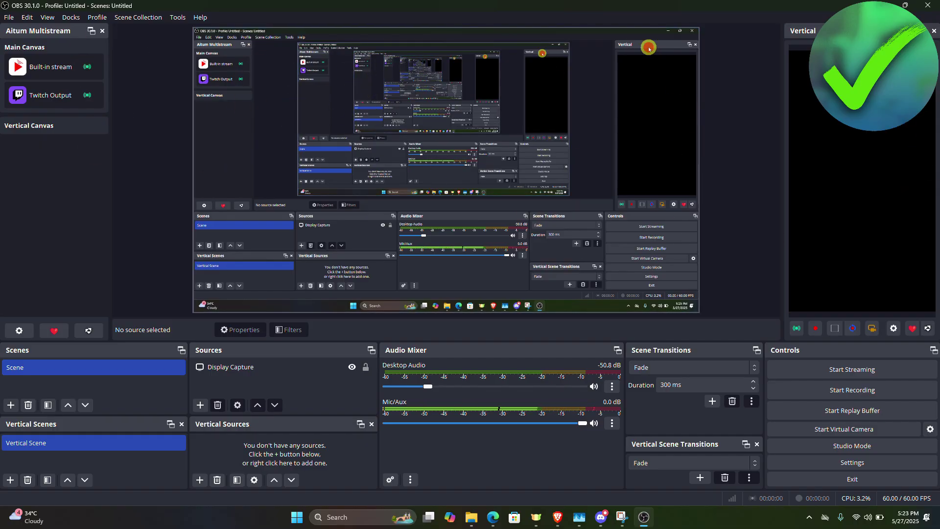
Add a new Display Capture 2 source to the vertical scene.
{"action": "right_click", "coordinate": [824, 198]}
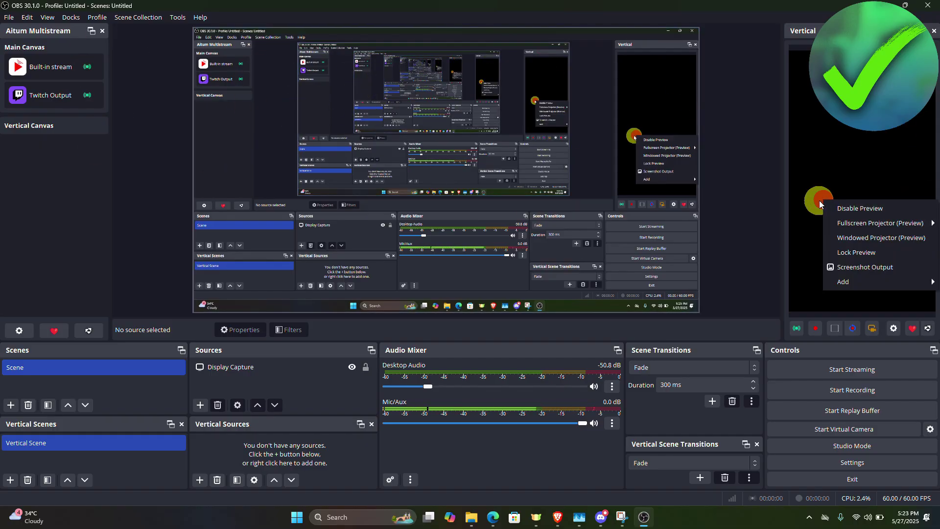
{"action": "left_click", "coordinate": [818, 200]}
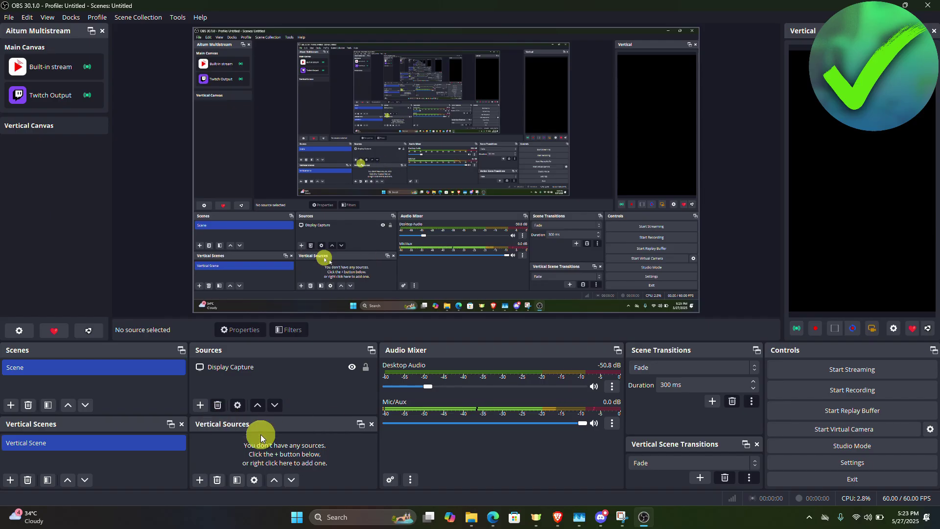
{"action": "left_click", "coordinate": [197, 478]}
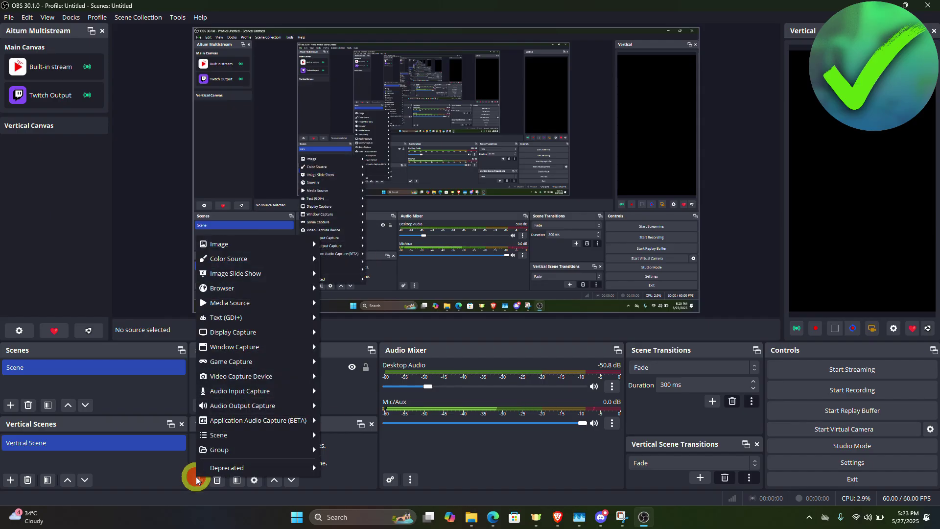
{"action": "mouse_move", "coordinate": [250, 333]}
{"action": "left_click", "coordinate": [330, 334]}
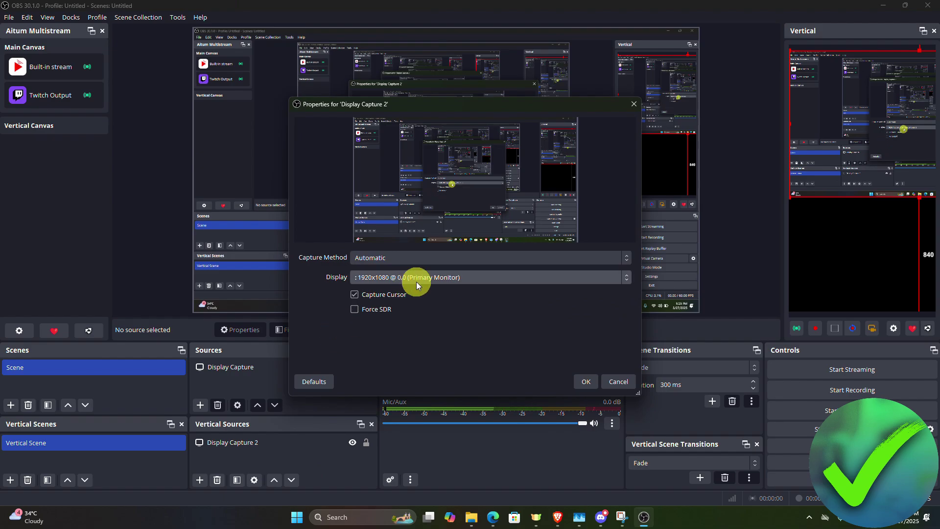
{"action": "left_click", "coordinate": [583, 381]}
Move Display Capture 2 to the top of the vertical canvas.
{"action": "left_click_drag", "start_coordinate": [875, 110], "coordinate": [895, 116]}
{"action": "left_click", "coordinate": [865, 216]}
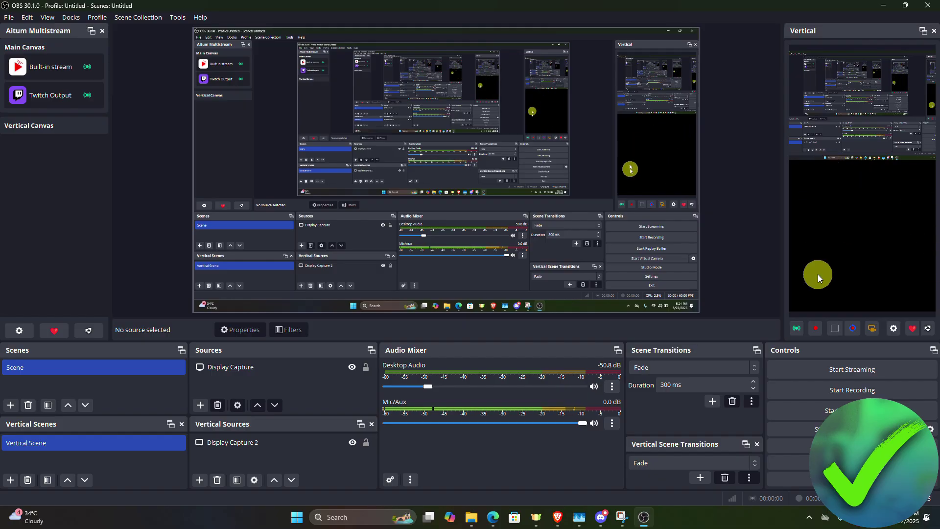
{"action": "left_click", "coordinate": [796, 92]}
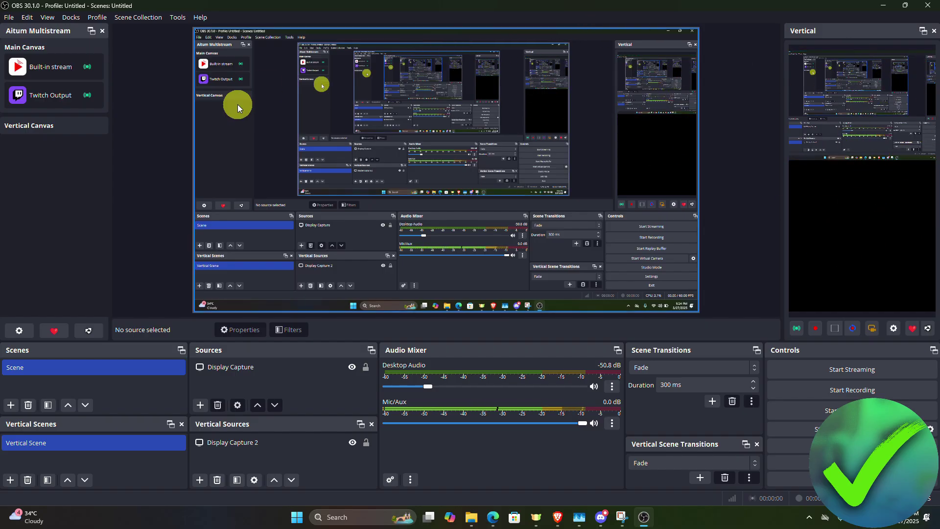
{"action": "left_click", "coordinate": [17, 329]}
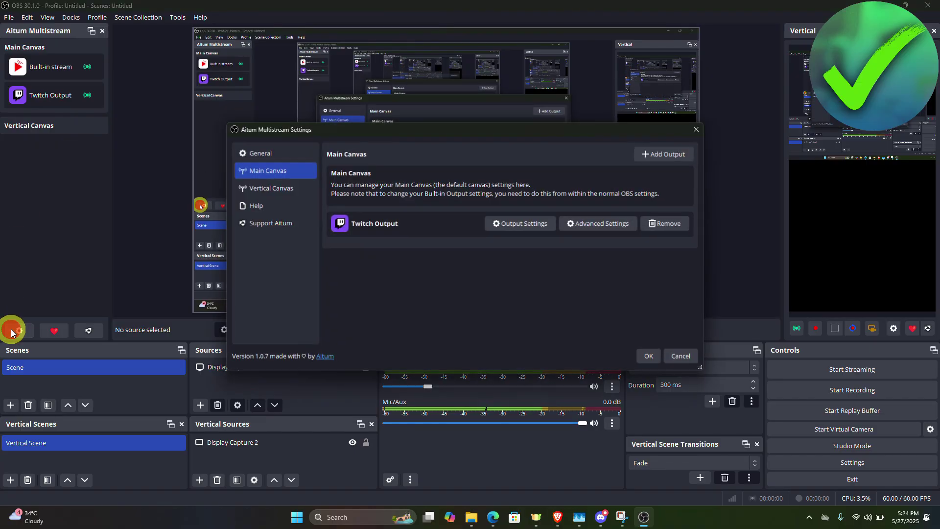
{"action": "left_click", "coordinate": [283, 183]}
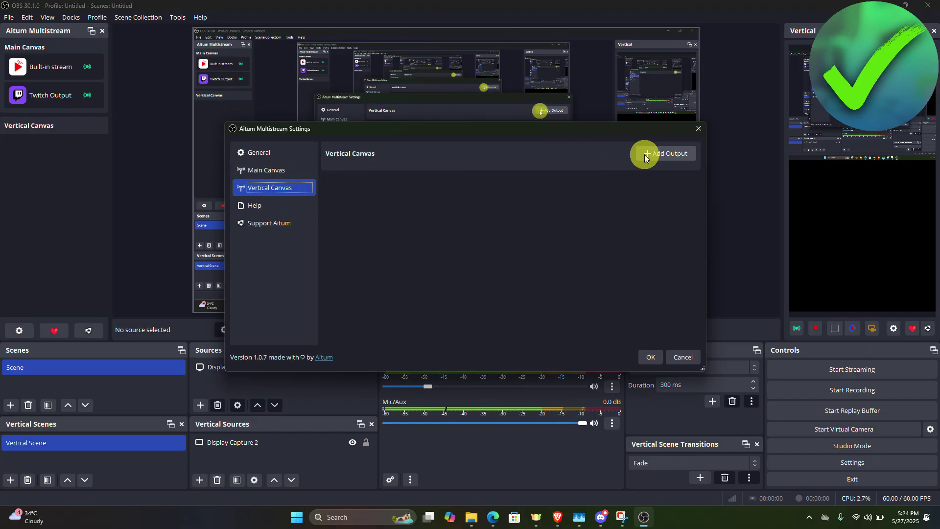
{"action": "left_click", "coordinate": [661, 152]}
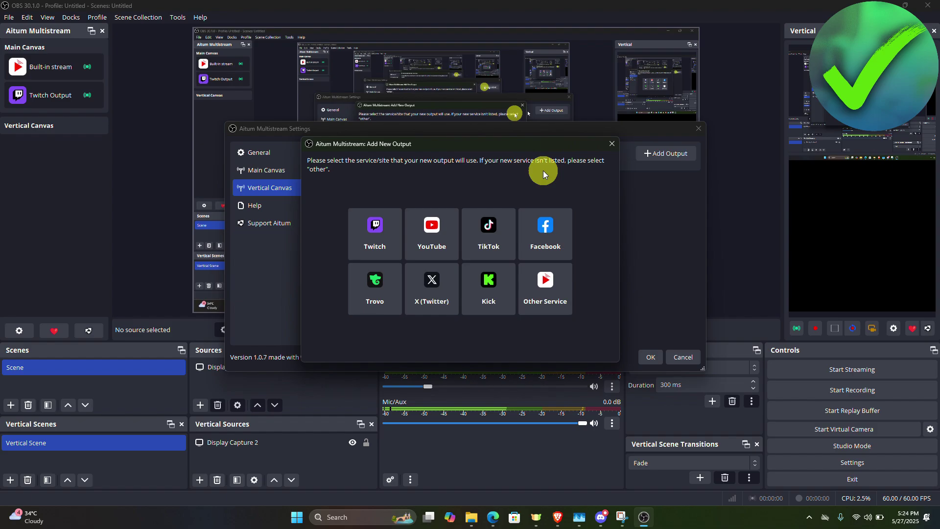
{"action": "left_click", "coordinate": [497, 223]}
{"action": "left_click", "coordinate": [416, 219]}
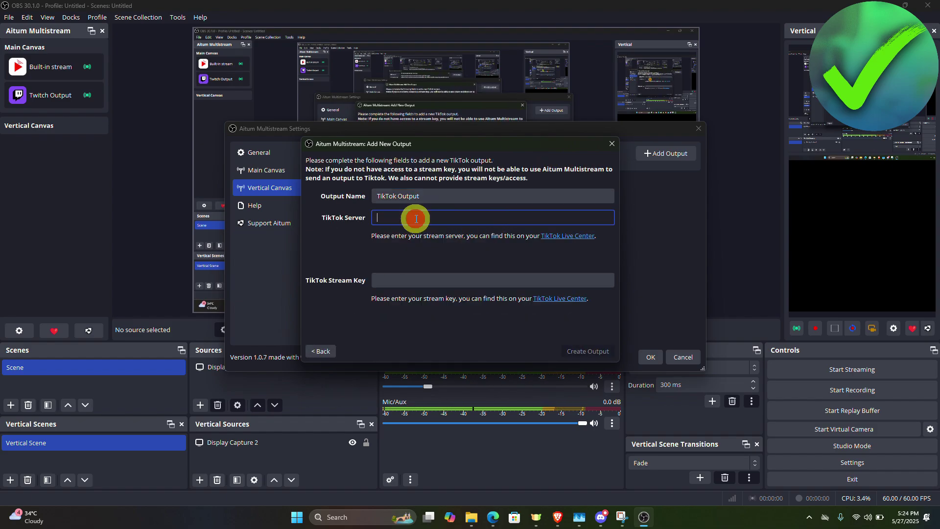